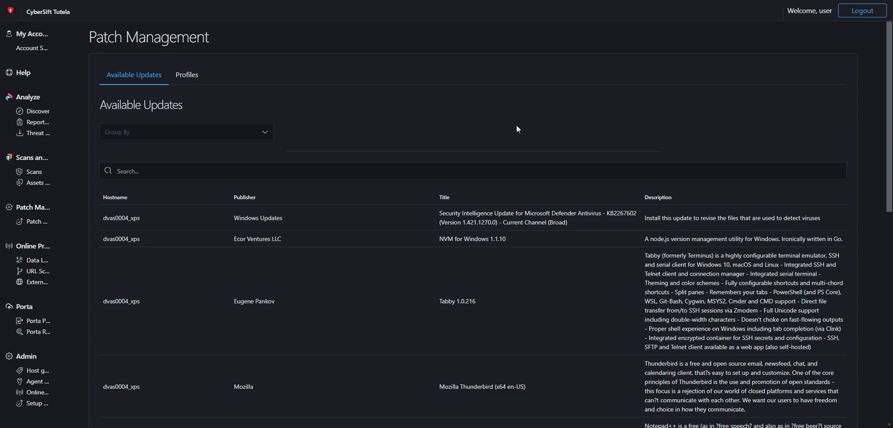
# Examine the list of available updates, from the Microsoft Defender security update through the Telegram Desktop entry.
pyautogui.scroll(-3, 363, 324)
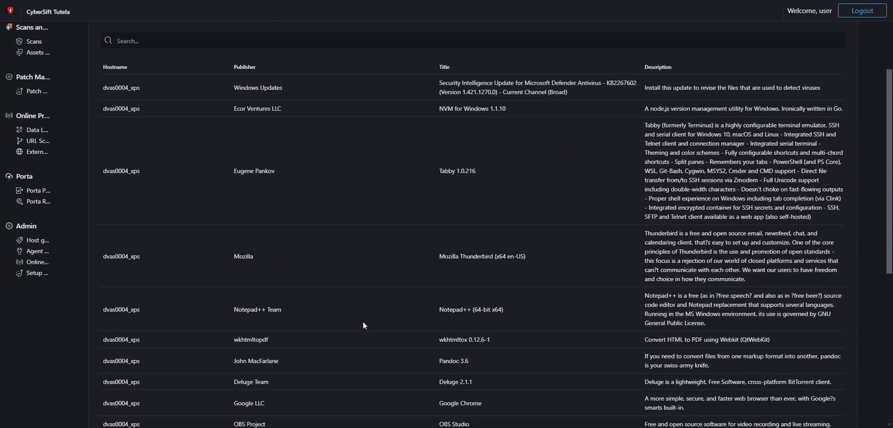
pyautogui.scroll(2, 363, 321)
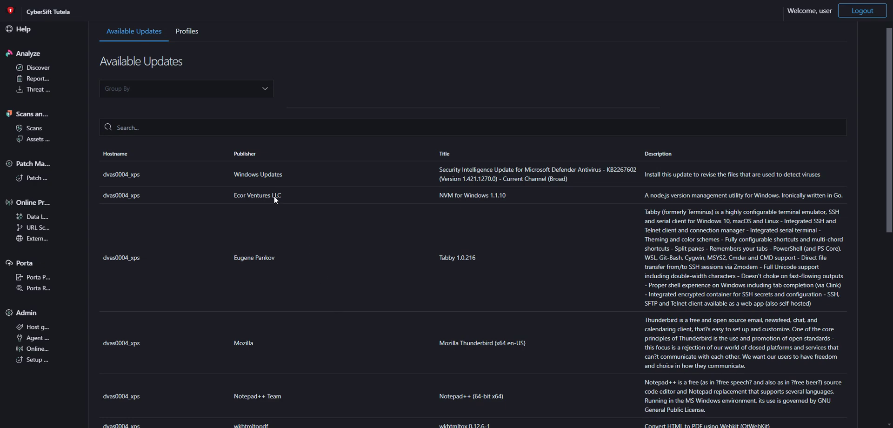
pyautogui.moveTo(233, 174); pyautogui.dragTo(279, 180)
pyautogui.click(280, 180)
pyautogui.moveTo(442, 169); pyautogui.dragTo(523, 170)
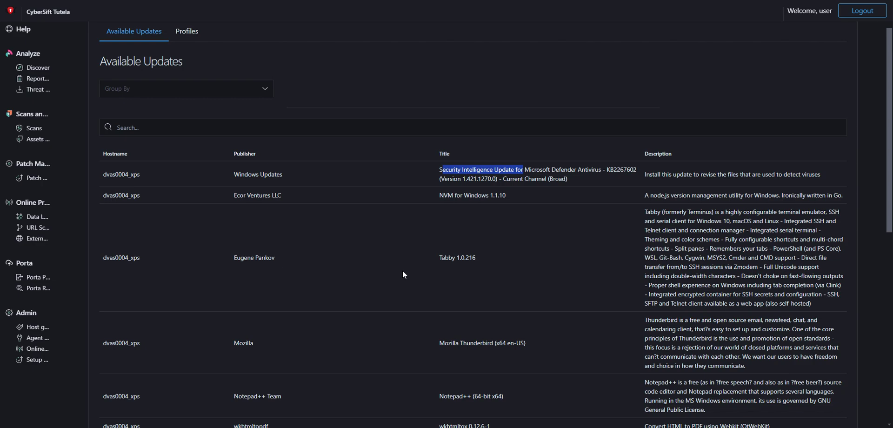
pyautogui.scroll(-4, 403, 274)
pyautogui.scroll(-2, 390, 262)
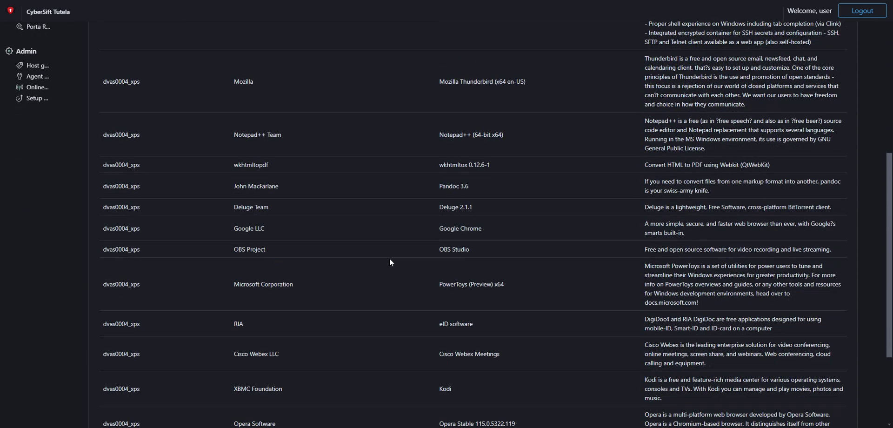
pyautogui.scroll(-3, 390, 259)
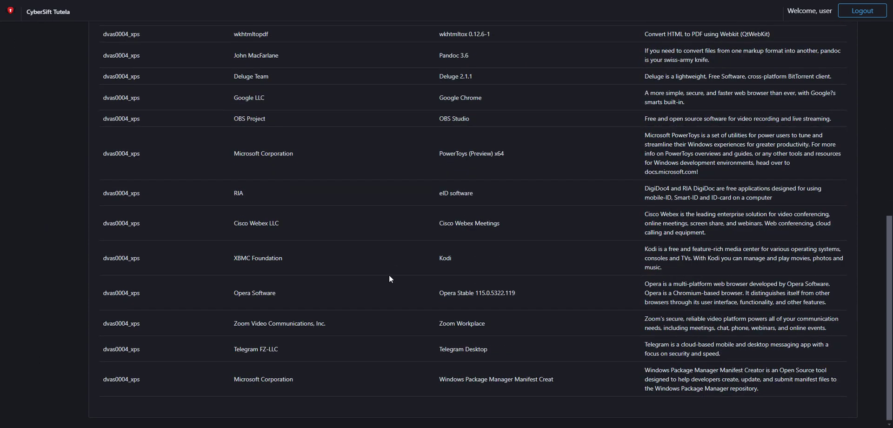
pyautogui.moveTo(234, 349); pyautogui.dragTo(468, 348)
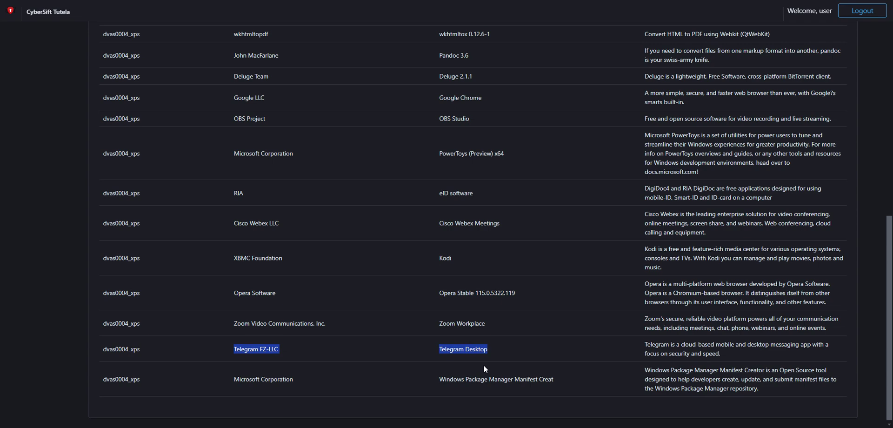
pyautogui.scroll(15, 483, 365)
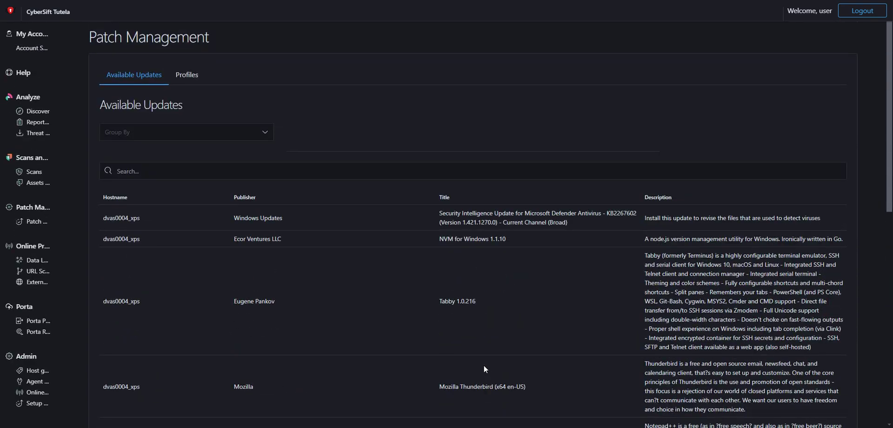
# Group the available updates by hostname.
pyautogui.click(178, 135)
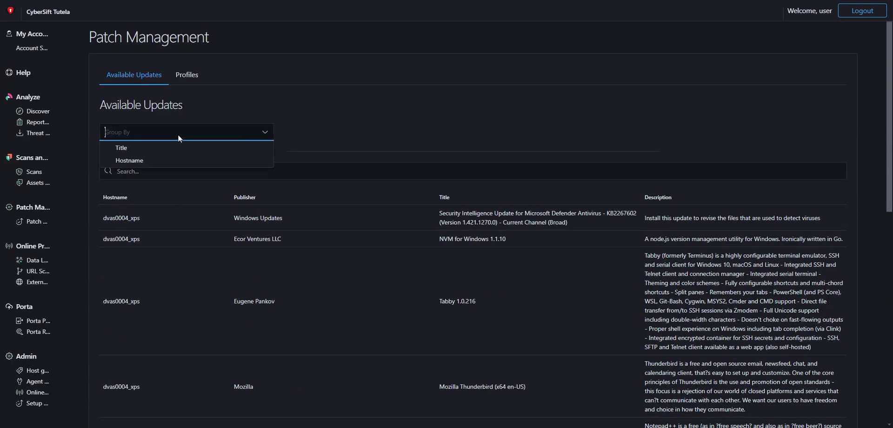
pyautogui.click(161, 161)
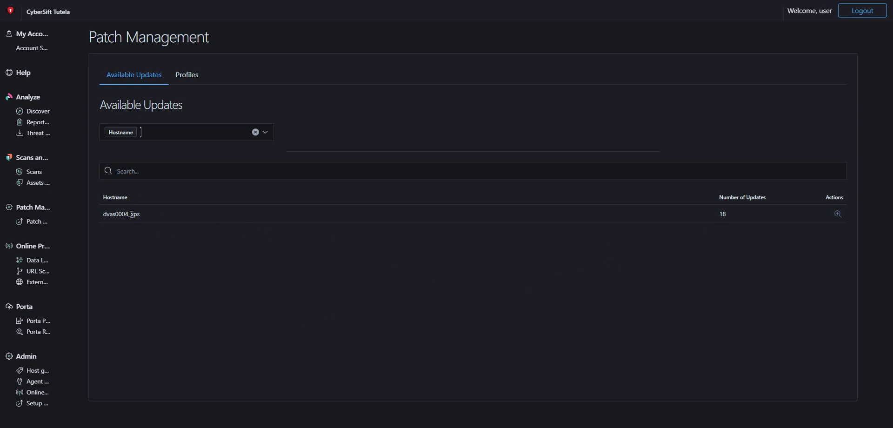
# Group the available updates by title instead and view the hosts affected by the Microsoft Defender Antivirus security intelligence update.
pyautogui.click(255, 132)
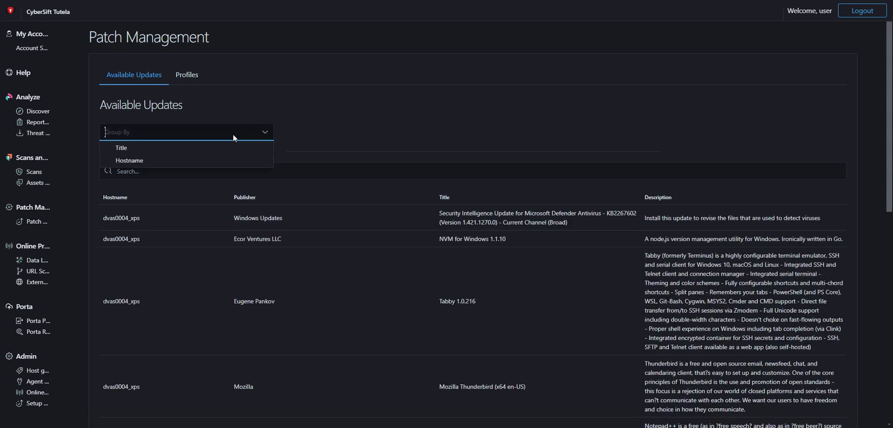
pyautogui.click(143, 151)
pyautogui.moveTo(106, 213); pyautogui.dragTo(178, 212)
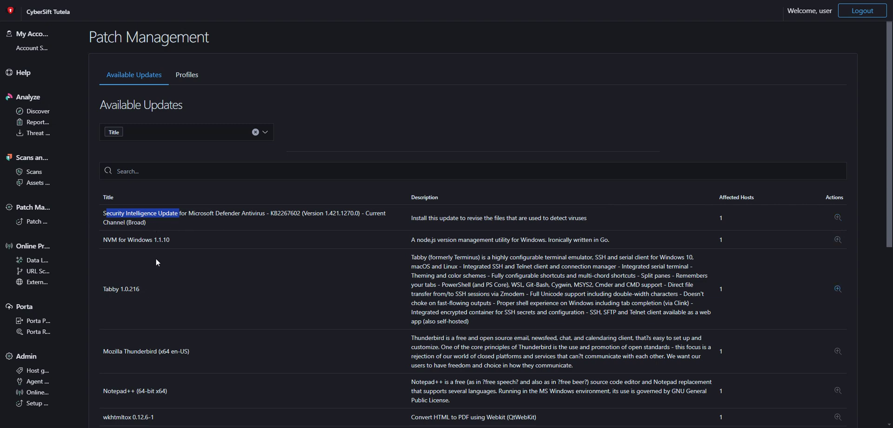
pyautogui.click(835, 218)
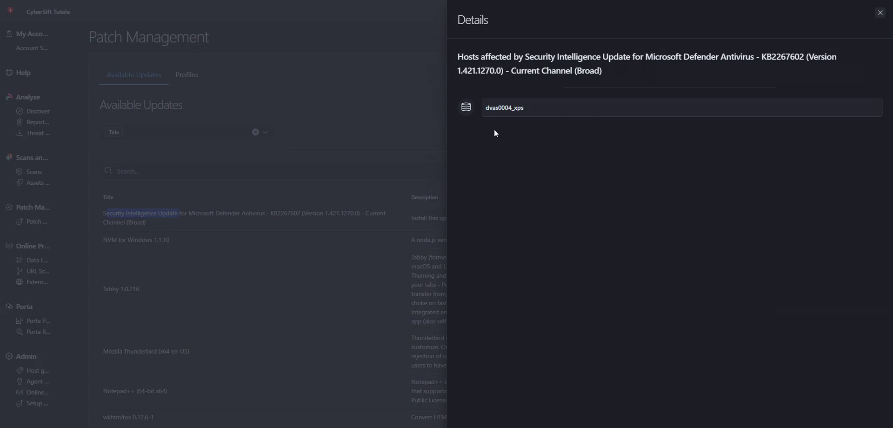
pyautogui.click(311, 176)
# Regroup the updates by hostname and review the details of all updates available for dvas0004_xps.
pyautogui.click(255, 132)
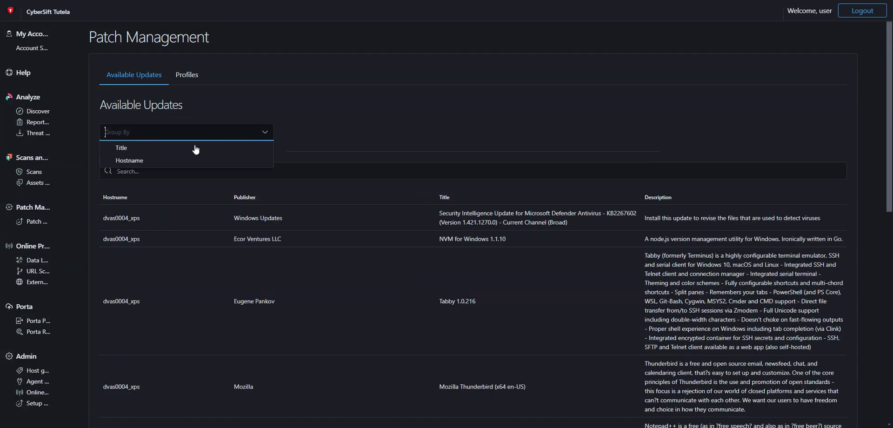
pyautogui.click(129, 160)
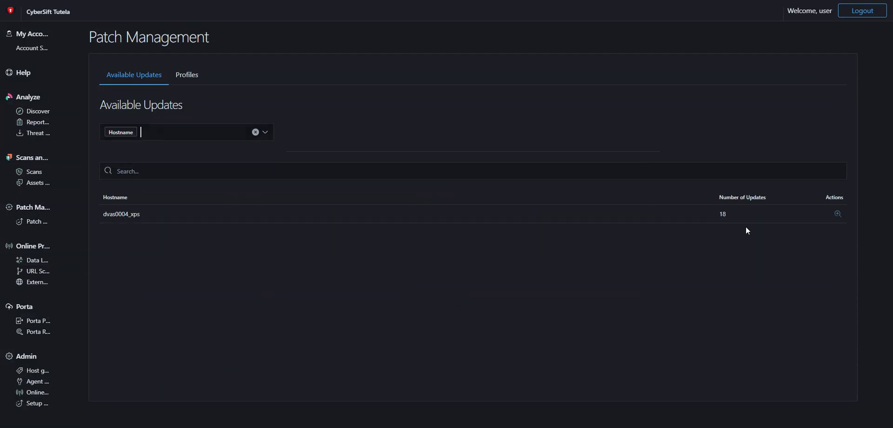
pyautogui.click(838, 215)
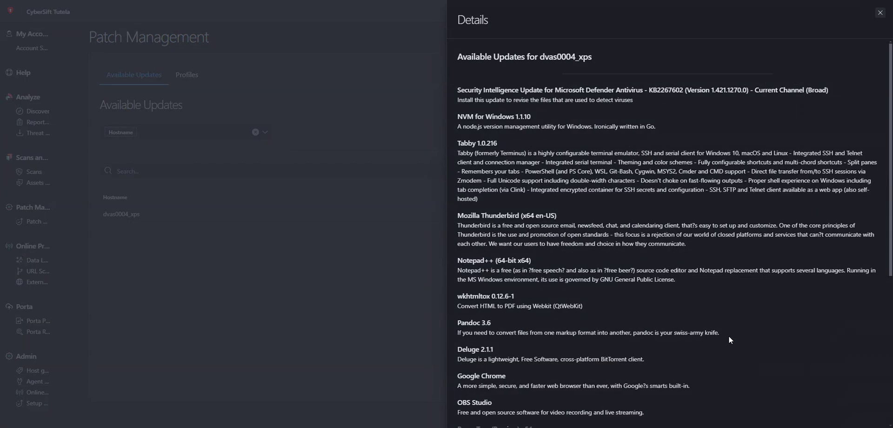
pyautogui.scroll(-5, 678, 352)
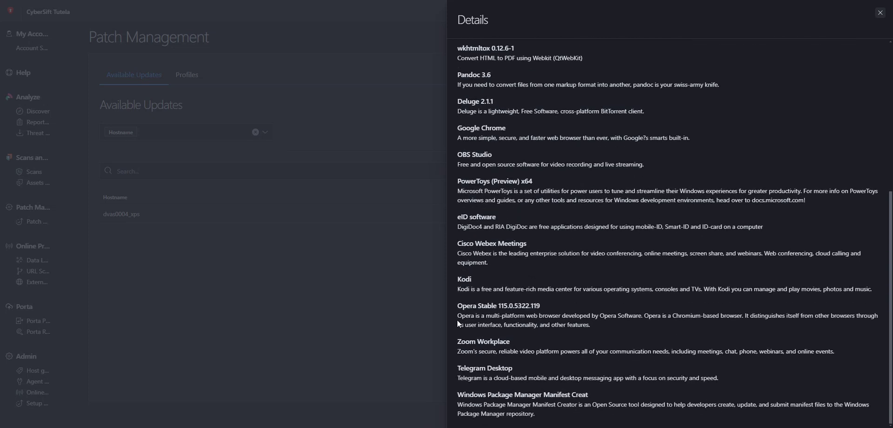
pyautogui.click(164, 330)
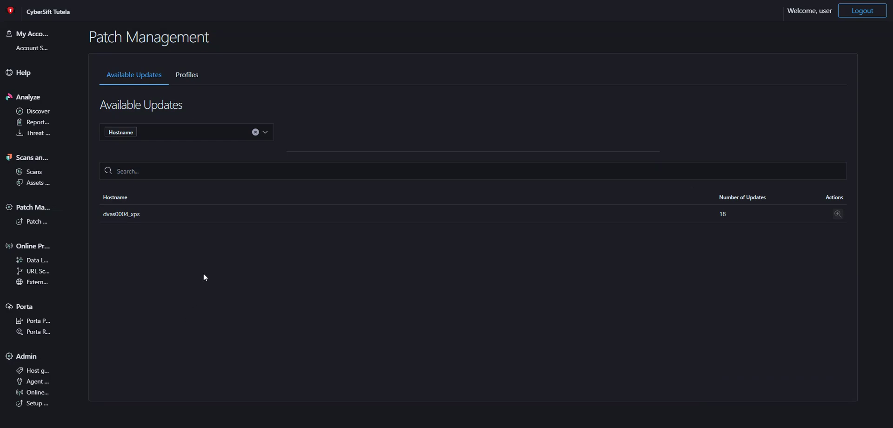
# Clear the grouping to return to the full list of available updates.
pyautogui.click(255, 132)
pyautogui.click(324, 125)
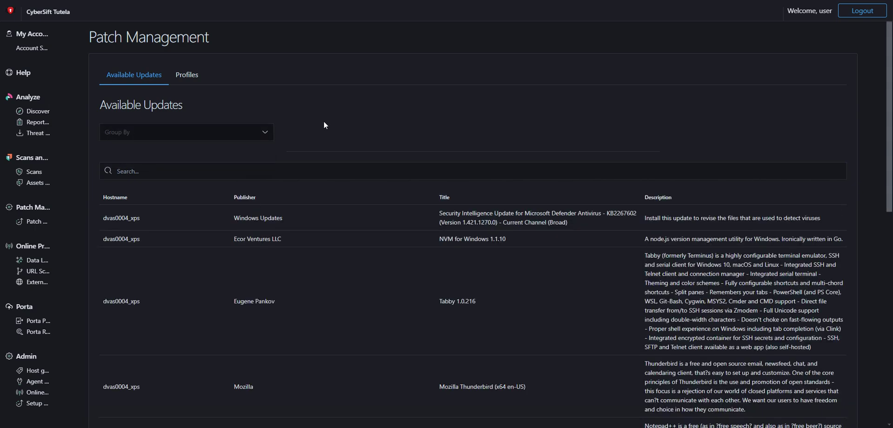
pyautogui.scroll(-1, 325, 310)
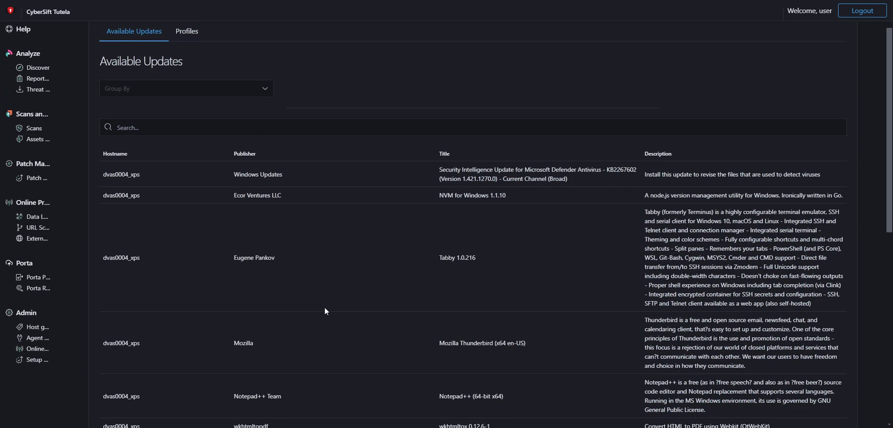
pyautogui.scroll(1, 258, 216)
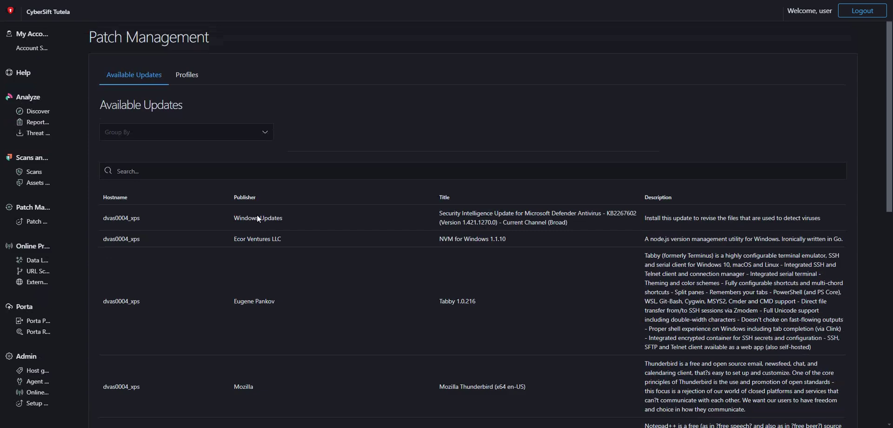
# Start a new PMAC profile named Demo and apply it to the Auto-Generated API Key option.
pyautogui.click(188, 79)
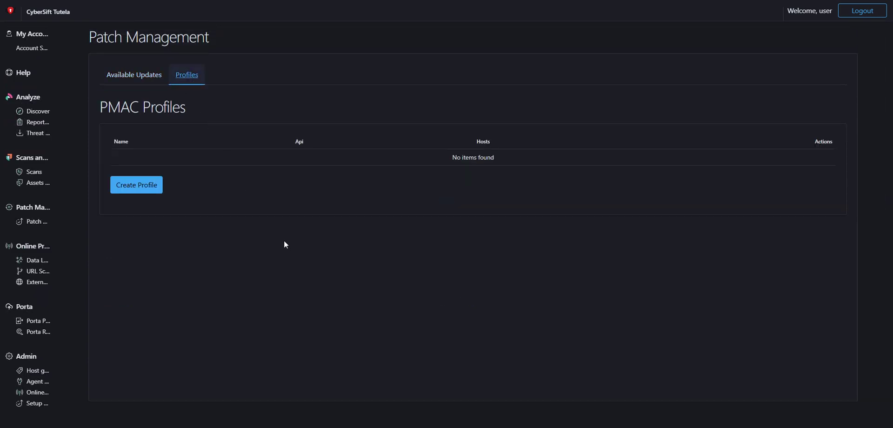
pyautogui.click(142, 187)
pyautogui.click(658, 73)
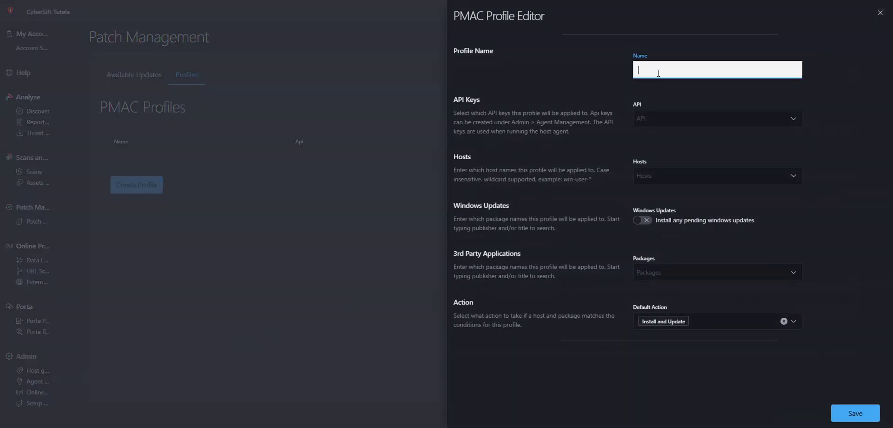
pyautogui.write('Demo')
pyautogui.click(686, 119)
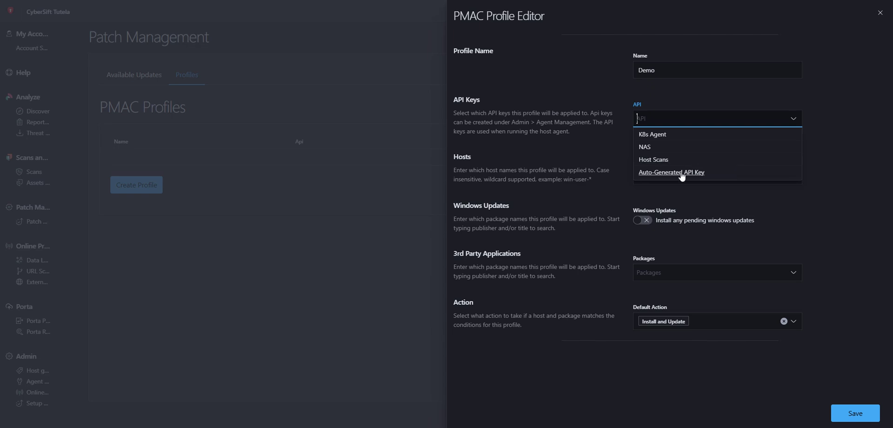
pyautogui.click(682, 172)
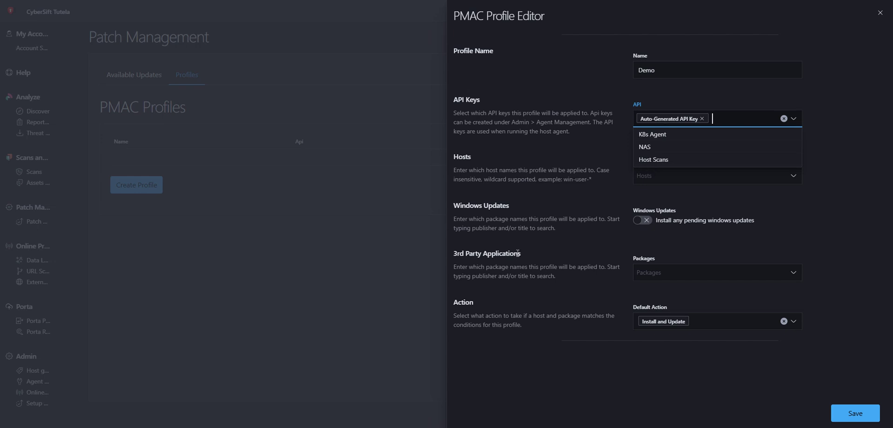
pyautogui.click(517, 179)
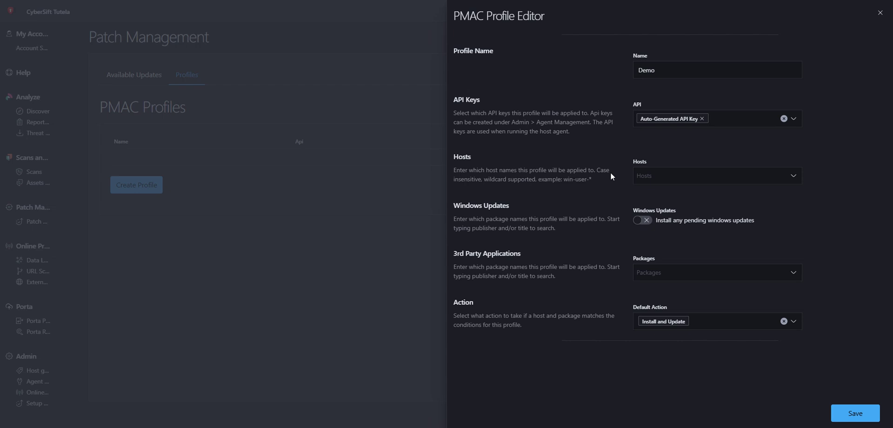
# Add the wildcard host name dvas0004* to the Demo profile's hosts.
pyautogui.click(682, 181)
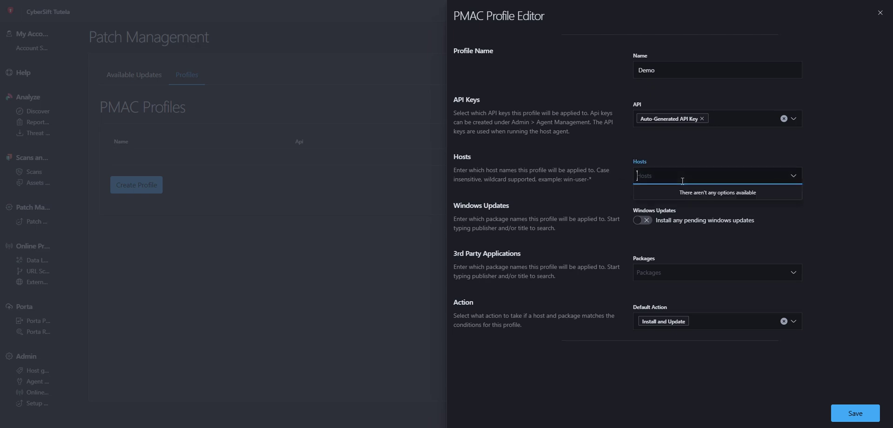
pyautogui.write('dvas000')
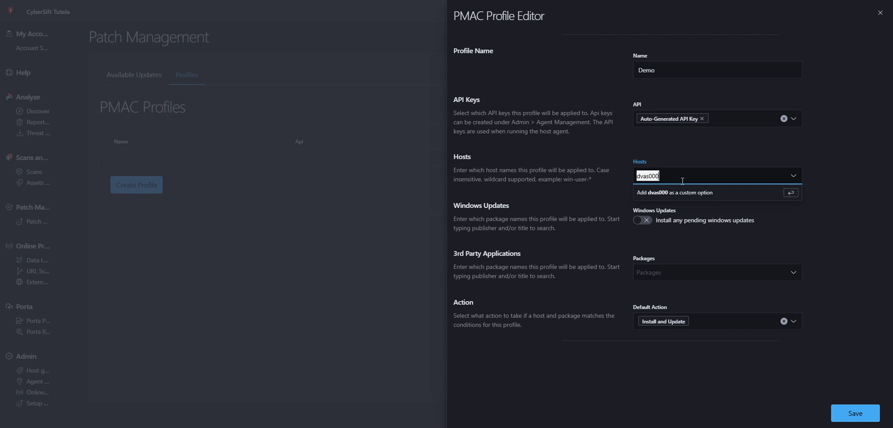
pyautogui.write('4*')
pyautogui.press('Return')
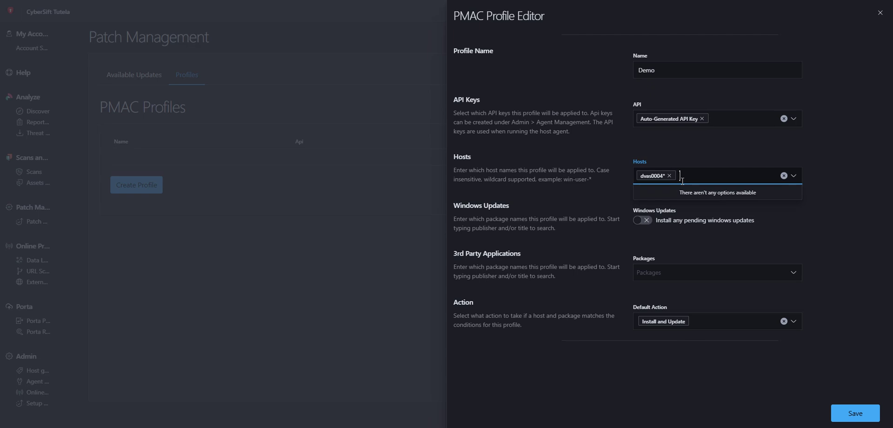
pyautogui.click(535, 238)
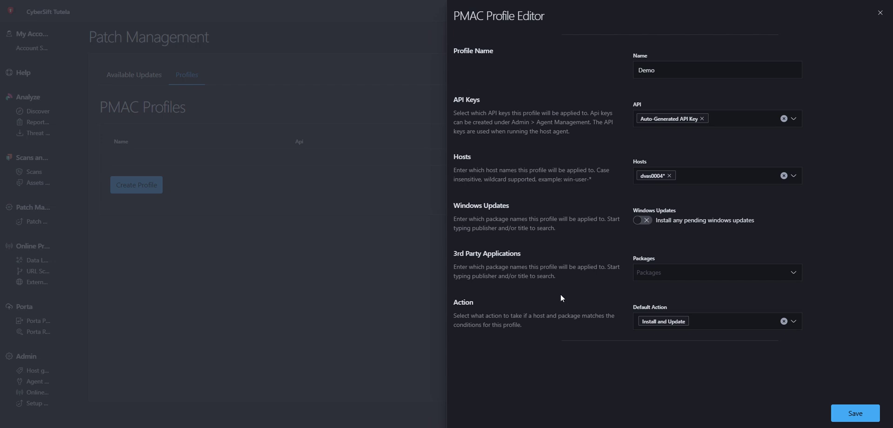
# Enable installation of pending Windows updates in the profile and add the third-party package Telegram.TelegramDesktop.
pyautogui.click(643, 220)
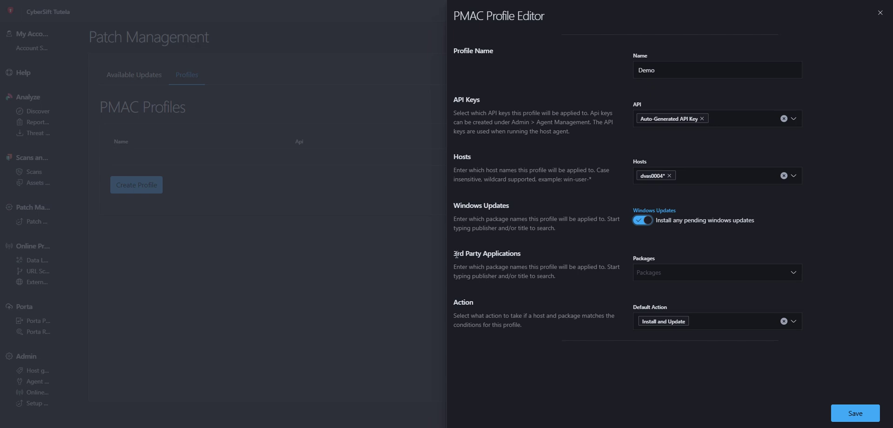
pyautogui.click(694, 277)
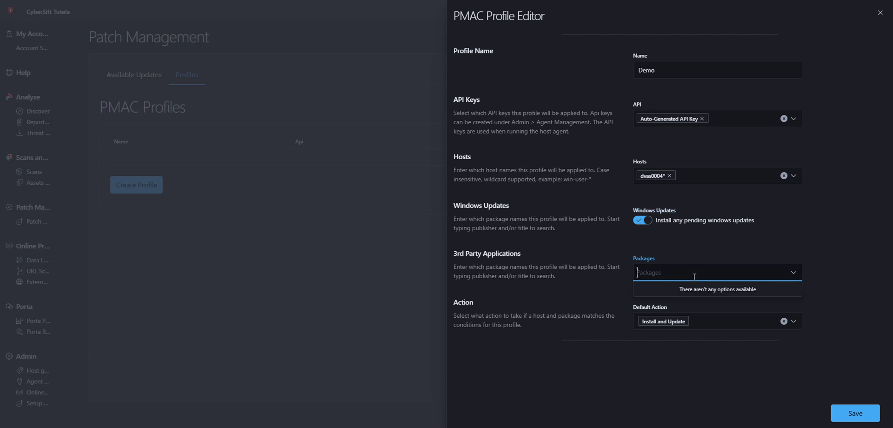
pyautogui.write('telegra')
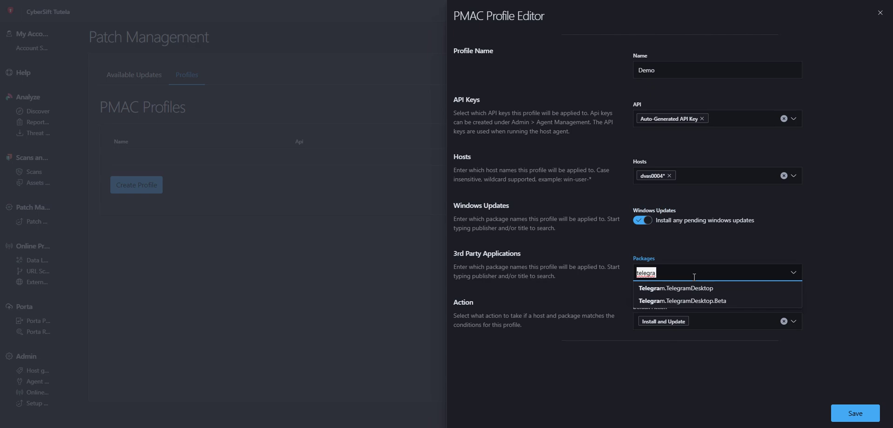
pyautogui.click(692, 290)
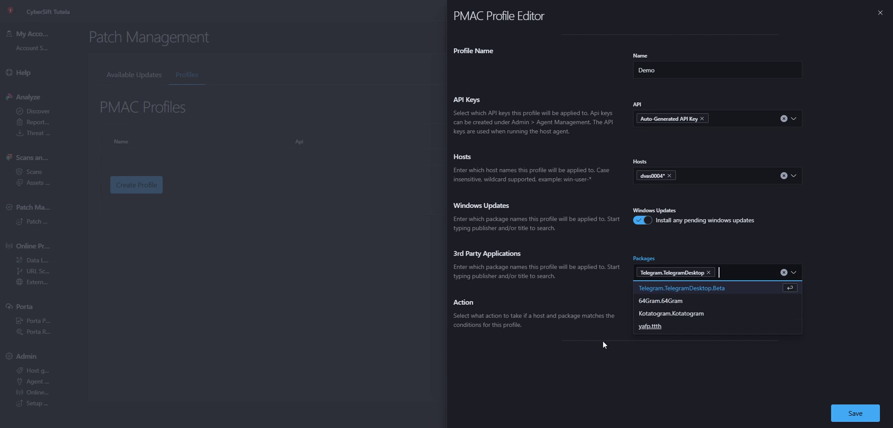
pyautogui.click(581, 278)
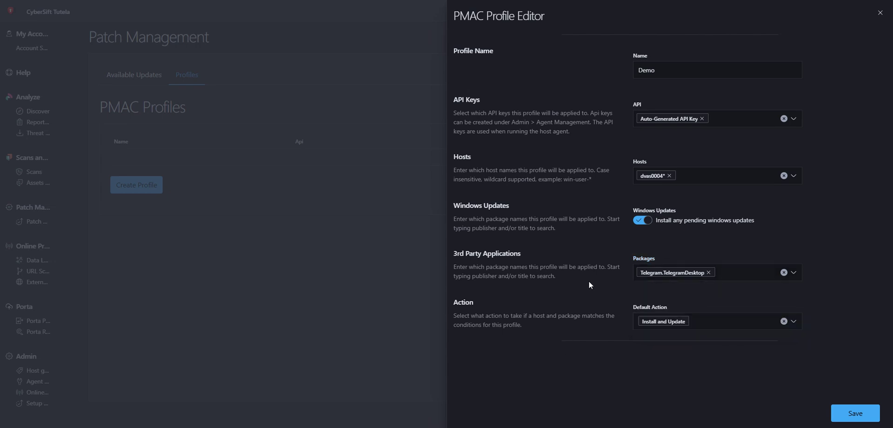
# Review the available default actions for the profile and keep Install and Update selected.
pyautogui.click(704, 326)
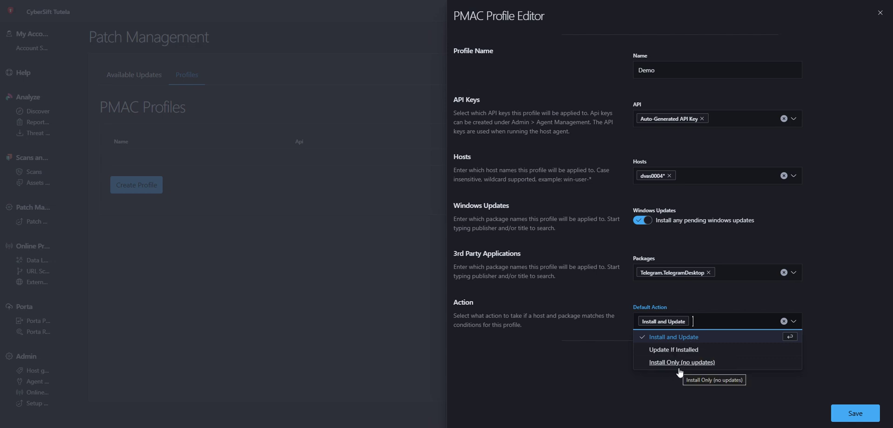
pyautogui.click(559, 382)
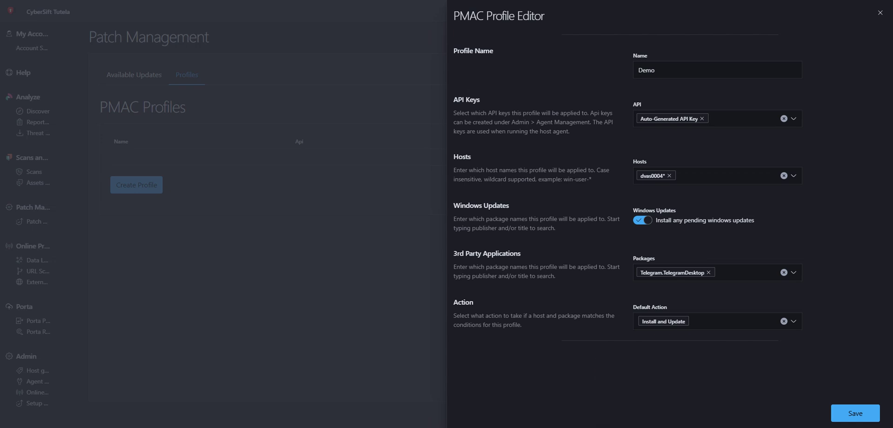
# Switch to Telegram Desktop, check its installed version and move its window back out of view.
pyautogui.moveTo(628, 426)
pyautogui.hotkey('alt', 'Tab')
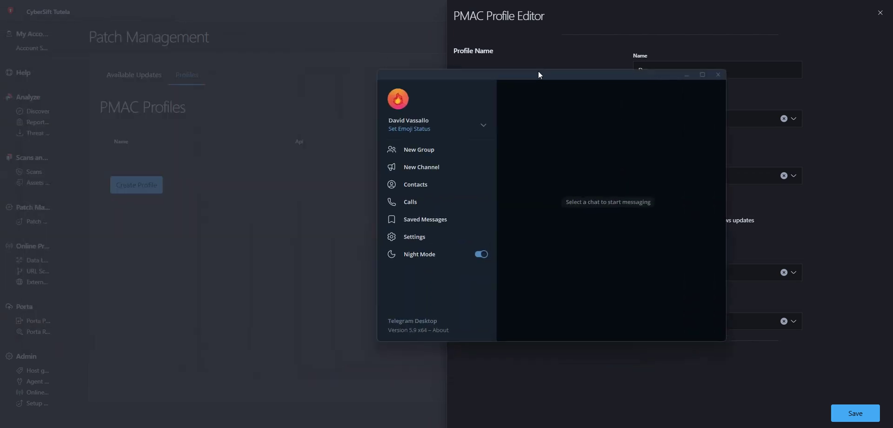
pyautogui.moveTo(537, 71); pyautogui.dragTo(559, 58)
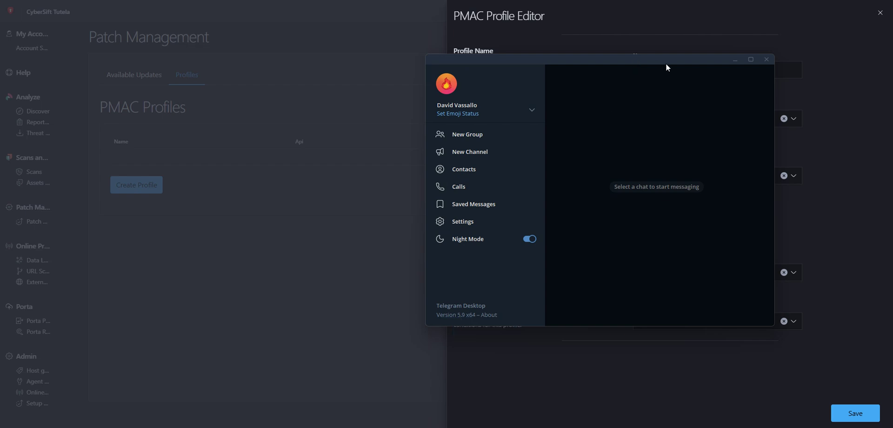
pyautogui.moveTo(677, 60); pyautogui.dragTo(0, 89)
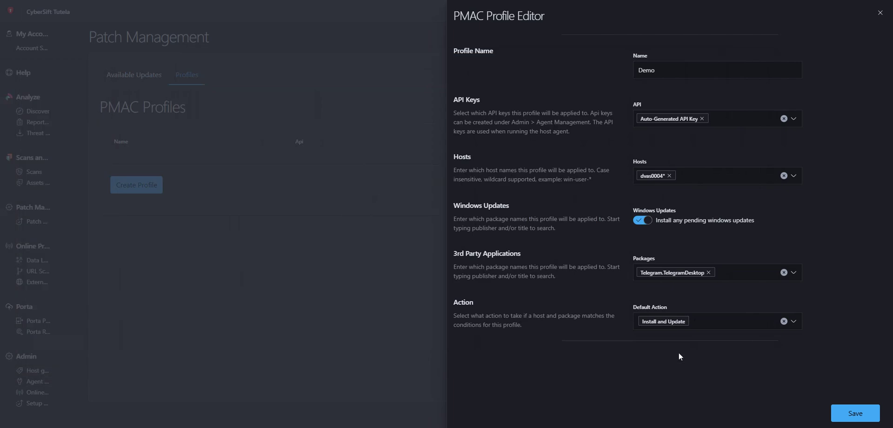
# Save the Demo profile and dismiss the confirmation message.
pyautogui.click(858, 415)
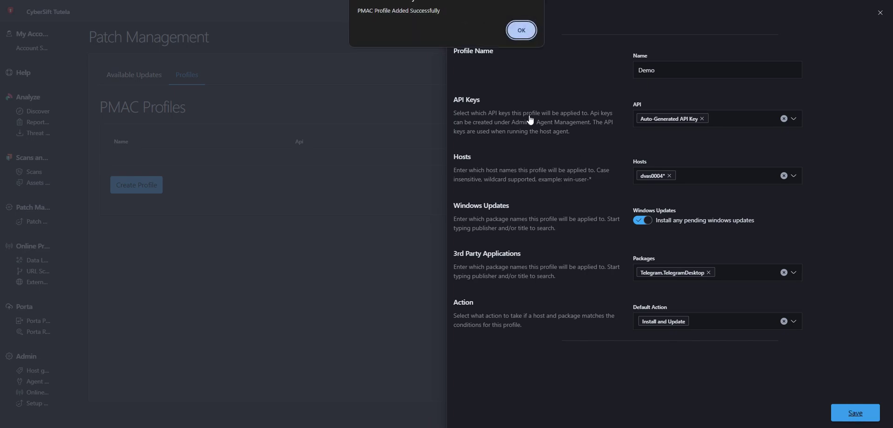
pyautogui.click(523, 27)
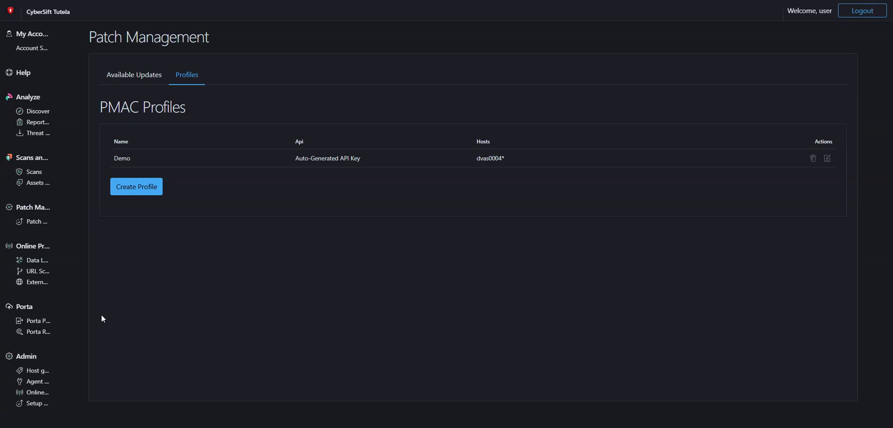
# Return to the available updates, look through the full list and search it for "tele".
pyautogui.click(133, 80)
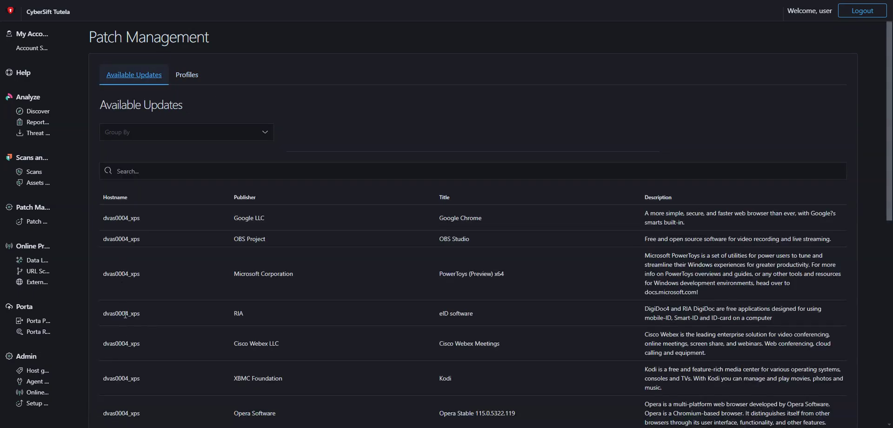
pyautogui.scroll(-1, 228, 273)
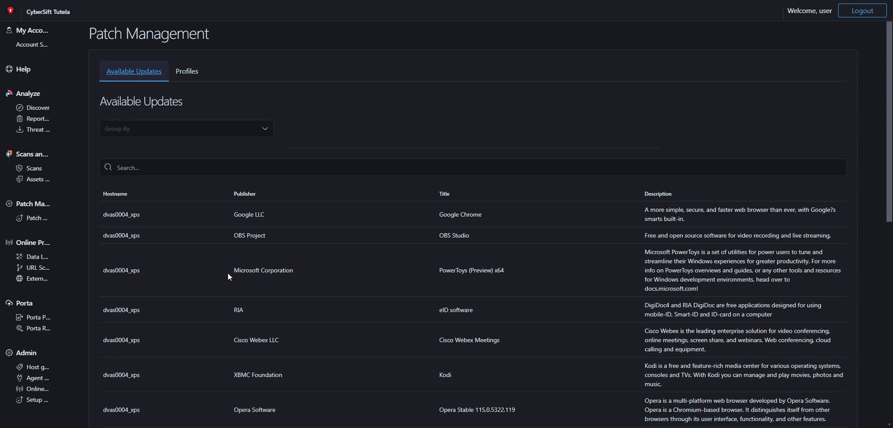
pyautogui.scroll(-5, 227, 274)
pyautogui.scroll(-3, 298, 335)
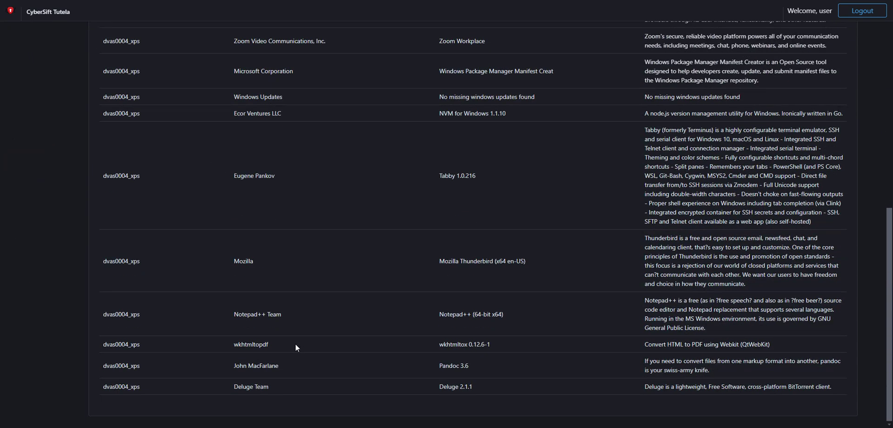
pyautogui.scroll(3, 295, 346)
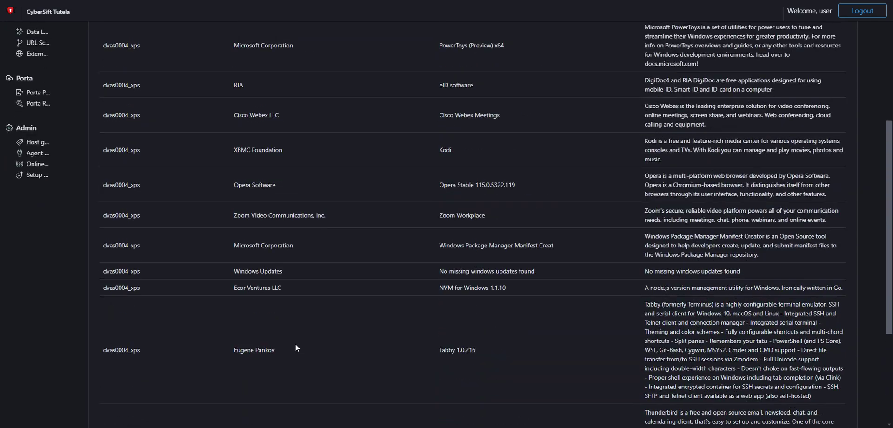
pyautogui.scroll(3, 295, 344)
pyautogui.click(171, 114)
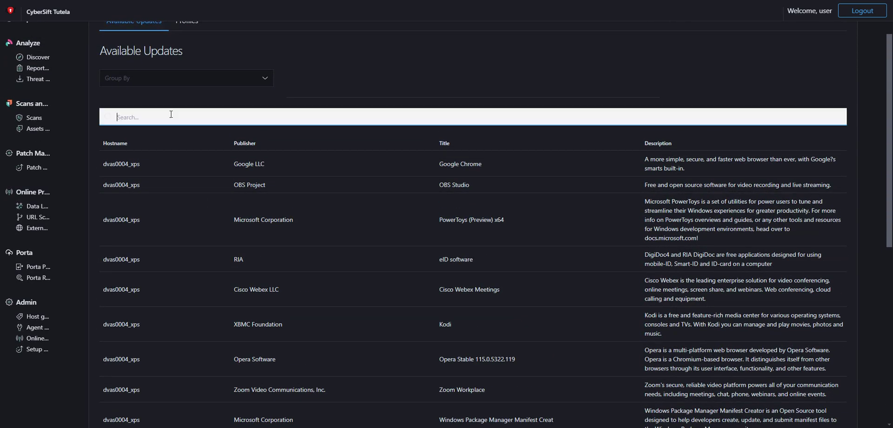
pyautogui.write('tele')
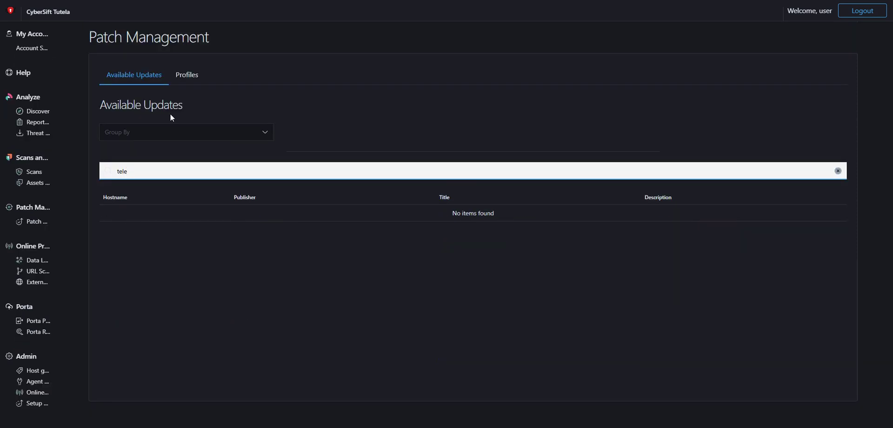
# Search the available updates for "windows" instead and highlight the title of the Windows Updates entry.
pyautogui.press('BackSpace')
pyautogui.press('BackSpace')
pyautogui.press('BackSpace')
pyautogui.press('BackSpace')
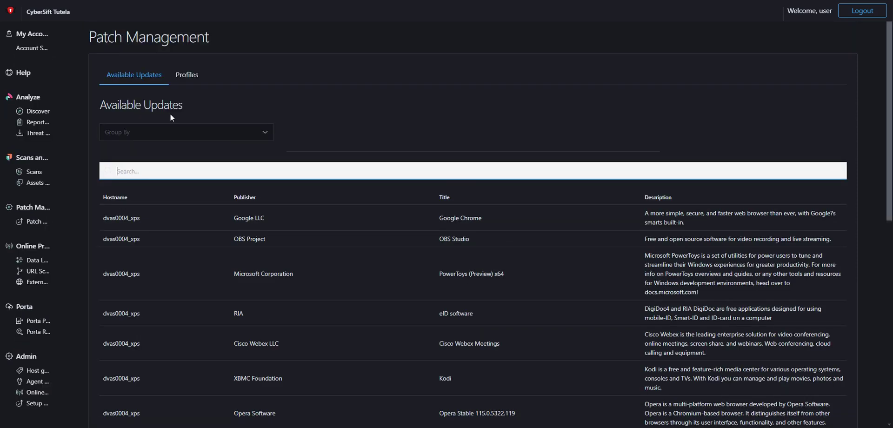
pyautogui.write('windows')
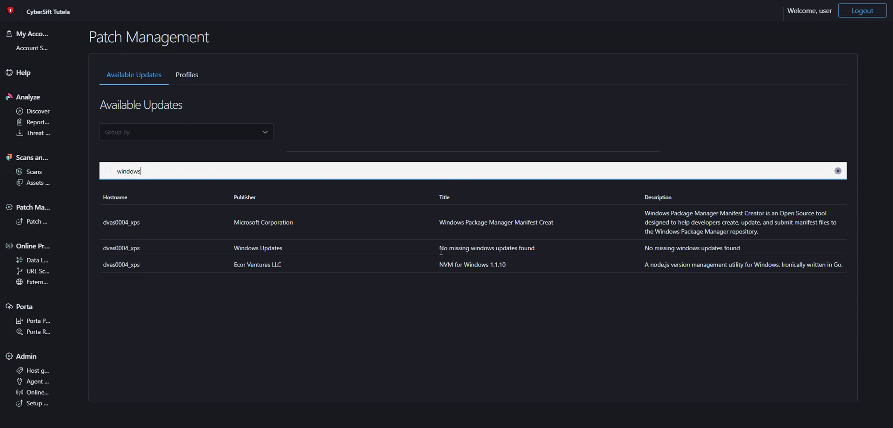
pyautogui.moveTo(439, 249); pyautogui.dragTo(534, 255)
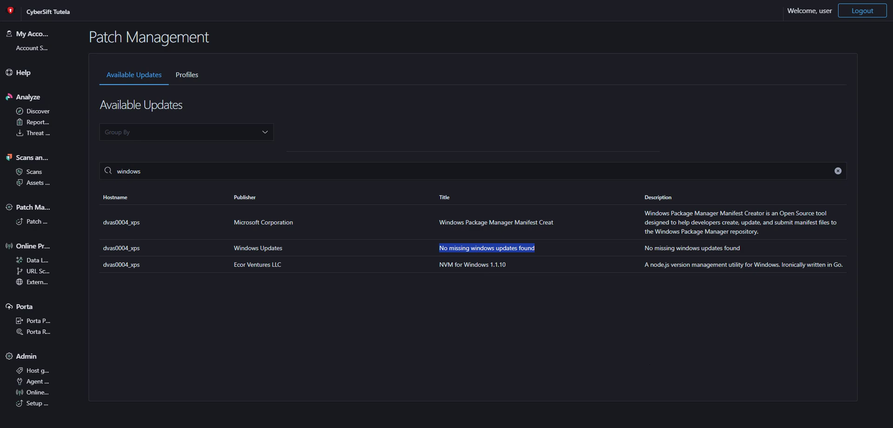
# Bring the Telegram Desktop window into view, check its version again and move the window away.
pyautogui.moveTo(0, 80); pyautogui.dragTo(511, 67)
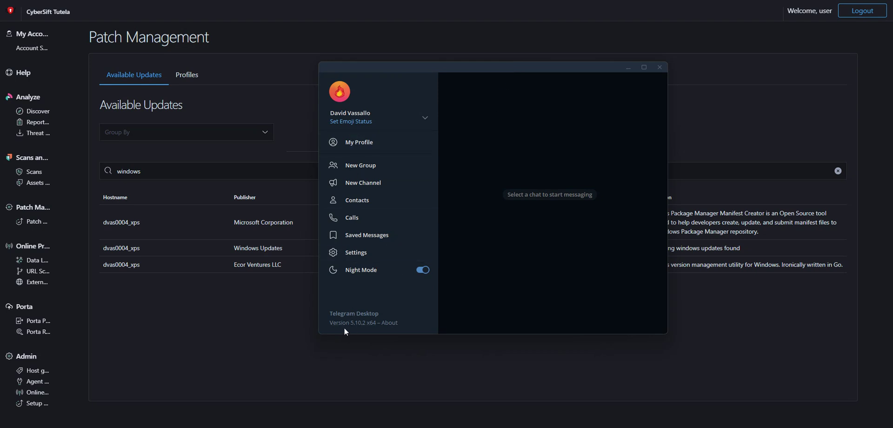
pyautogui.moveTo(352, 329)
pyautogui.moveTo(481, 70); pyautogui.dragTo(1, 100)
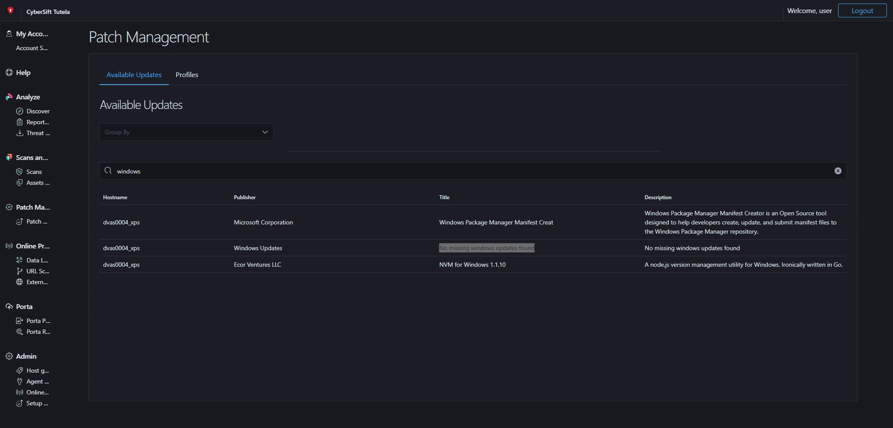
# Switch to the agent's command prompt and examine the log lines on the Demo profile match, Windows update installation and transcript file.
pyautogui.hotkey('alt', 'Tab')
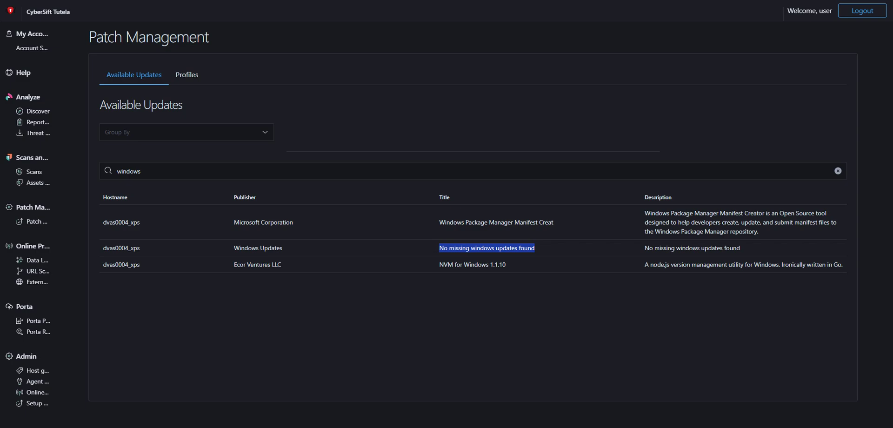
pyautogui.hotkey('alt', 'Tab')
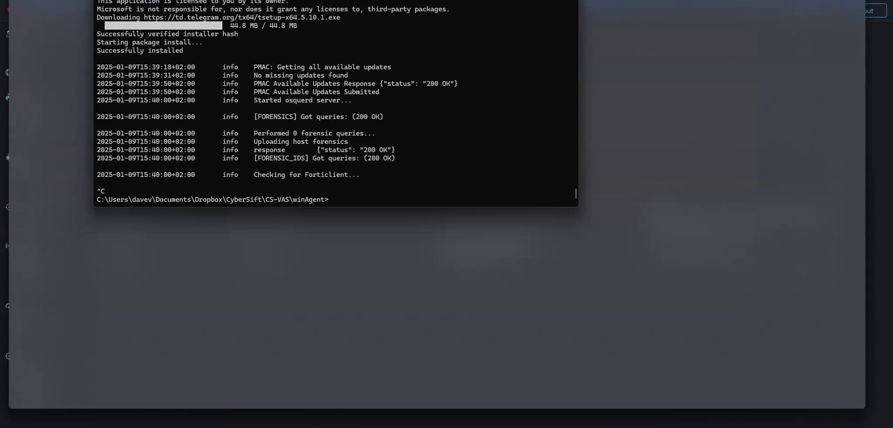
pyautogui.scroll(4, 386, 263)
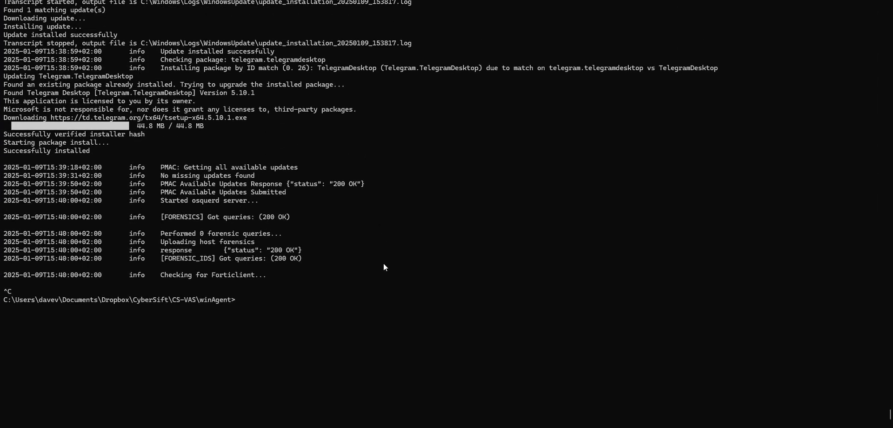
pyautogui.scroll(2, 383, 264)
pyautogui.scroll(2, 383, 263)
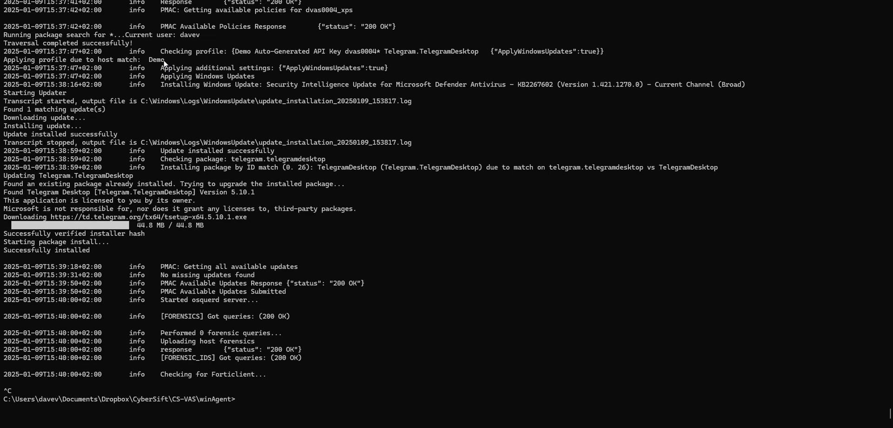
pyautogui.moveTo(163, 63); pyautogui.dragTo(62, 59)
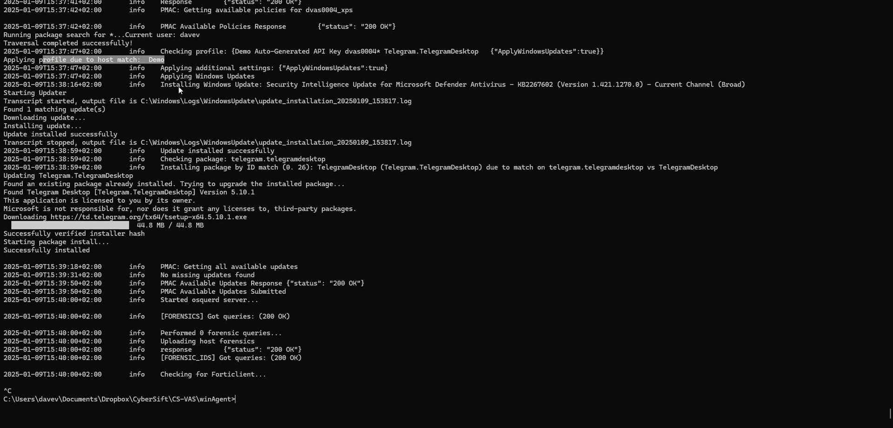
pyautogui.moveTo(164, 85); pyautogui.dragTo(735, 85)
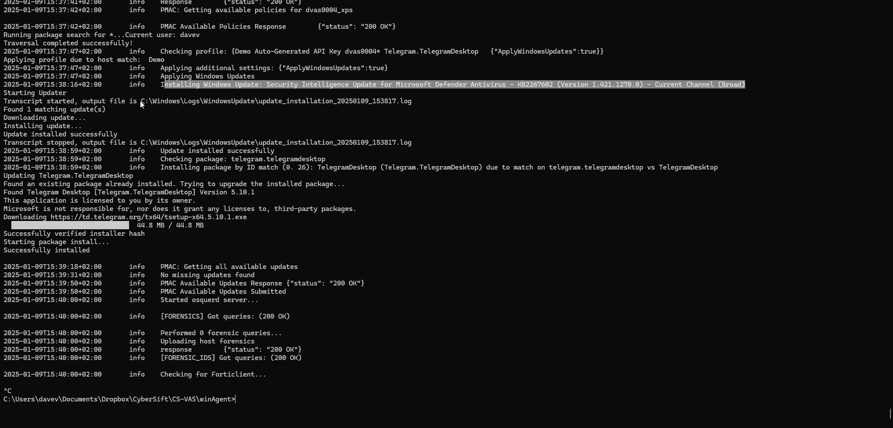
pyautogui.moveTo(143, 102); pyautogui.dragTo(345, 102)
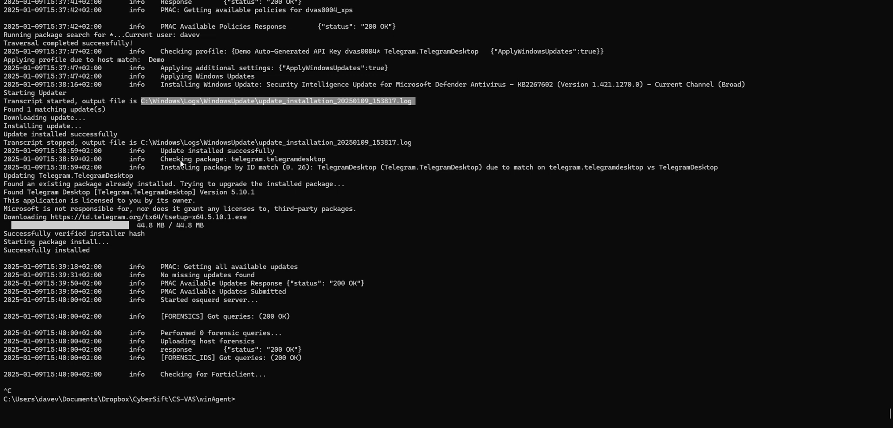
# Examine the agent log lines covering the Telegram Desktop package check, upgrade and installation.
pyautogui.moveTo(161, 159); pyautogui.dragTo(333, 160)
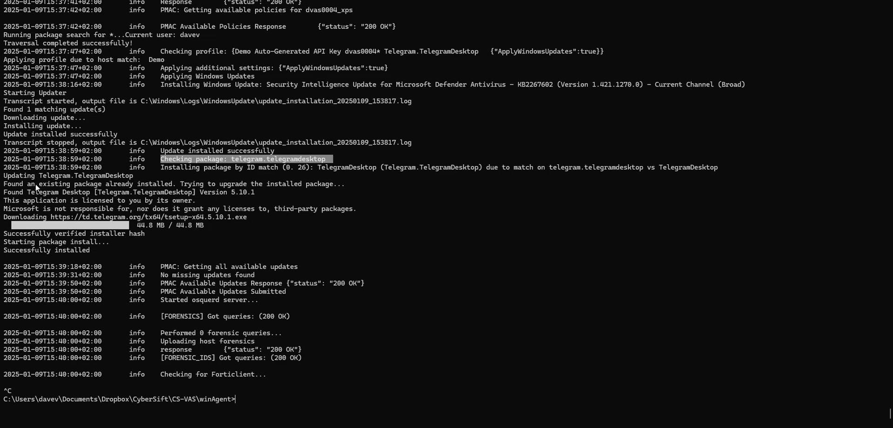
pyautogui.moveTo(36, 183); pyautogui.dragTo(338, 187)
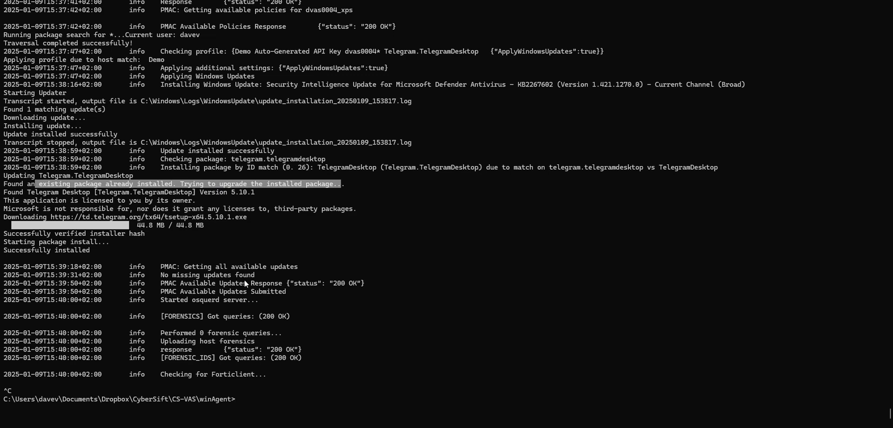
pyautogui.moveTo(11, 200); pyautogui.dragTo(175, 251)
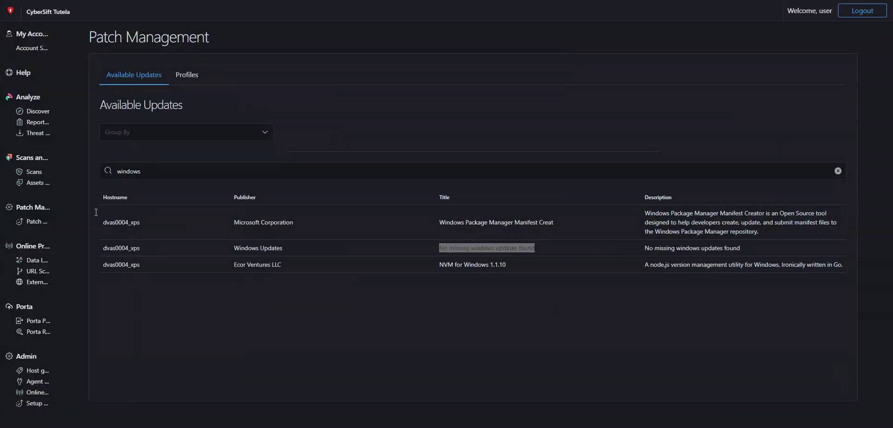
# Clear the "windows" search to return to the full list of available updates.
pyautogui.click(839, 174)
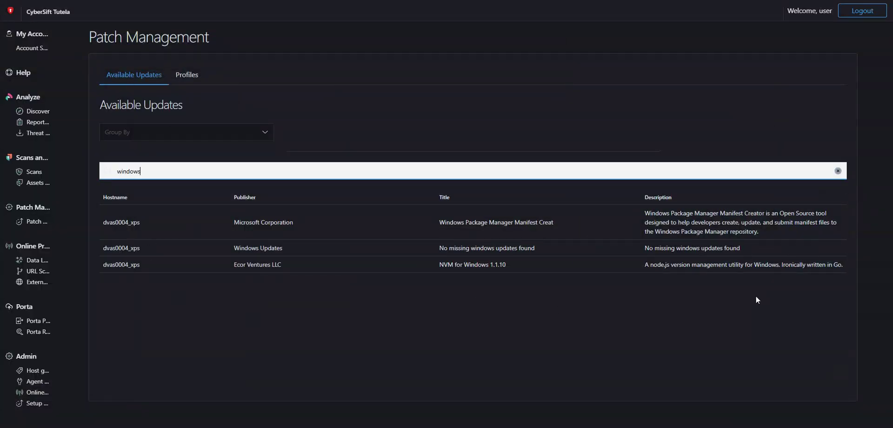
pyautogui.click(837, 171)
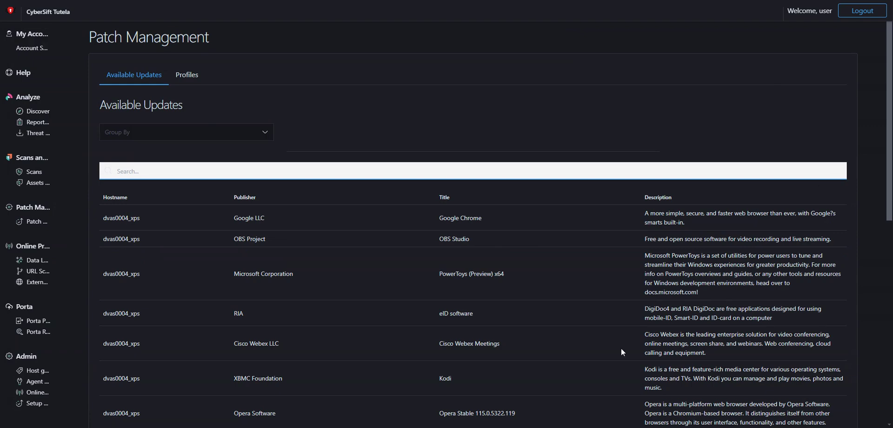
pyautogui.click(470, 386)
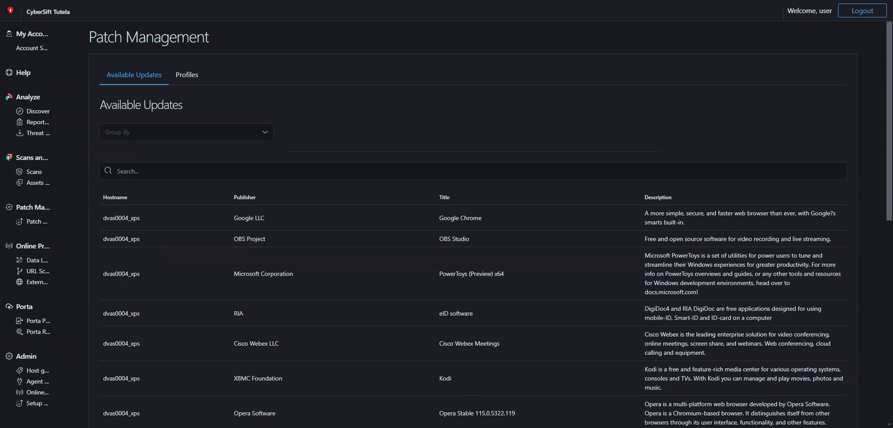